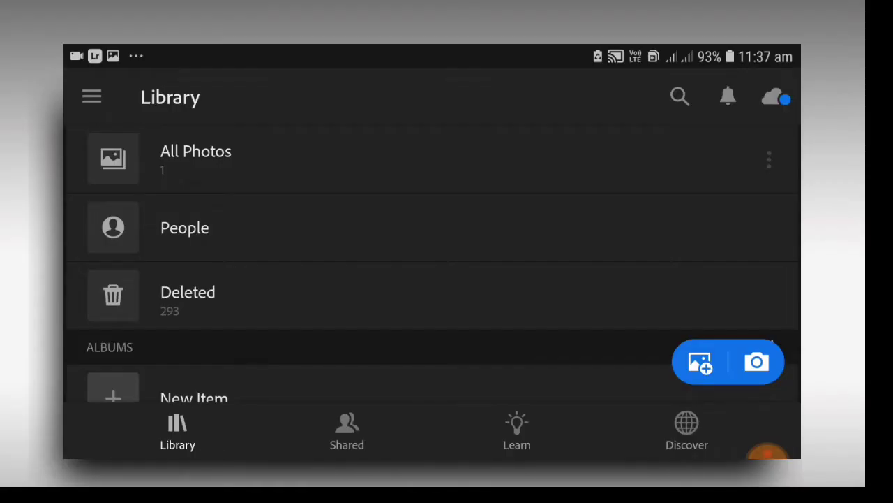
# Step: Open the man-by-the-hedge portrait from All Photos in the editor
pyautogui.click(247, 157)
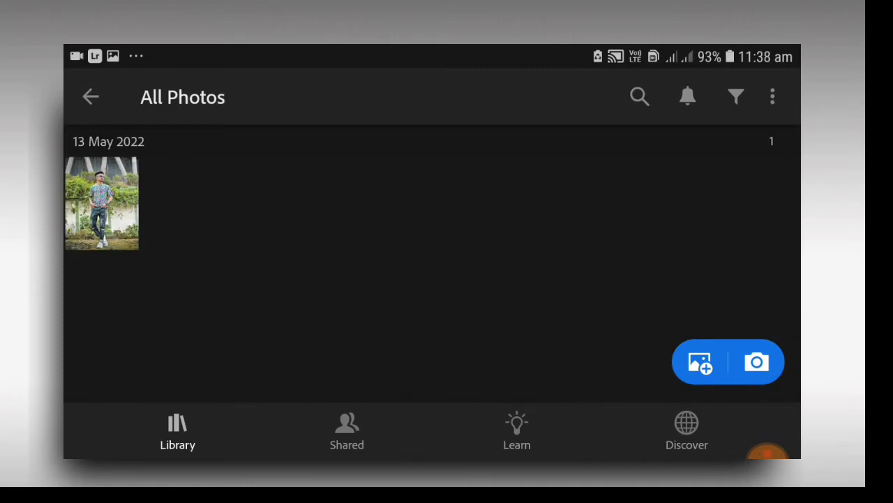
pyautogui.click(102, 202)
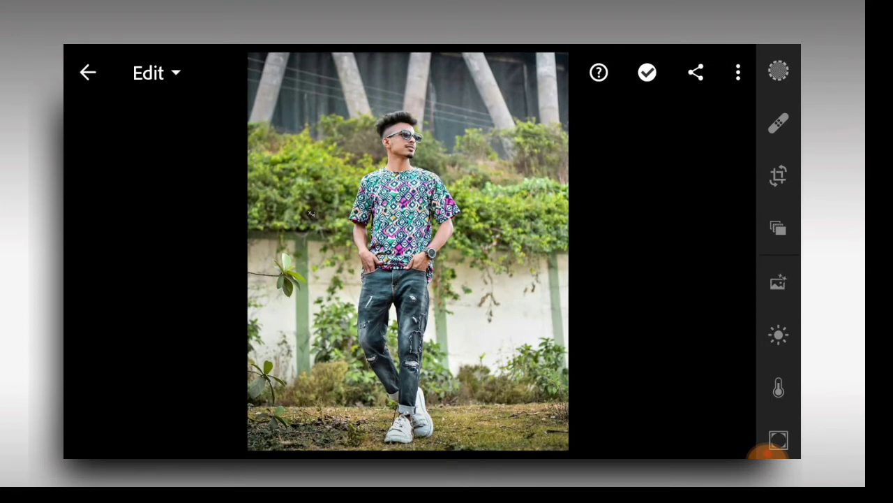
pyautogui.scroll(-3, 779, 251)
# Step: Set Light to Highlights 64, Shadows -46, Whites 36 and Blacks -18
pyautogui.click(779, 242)
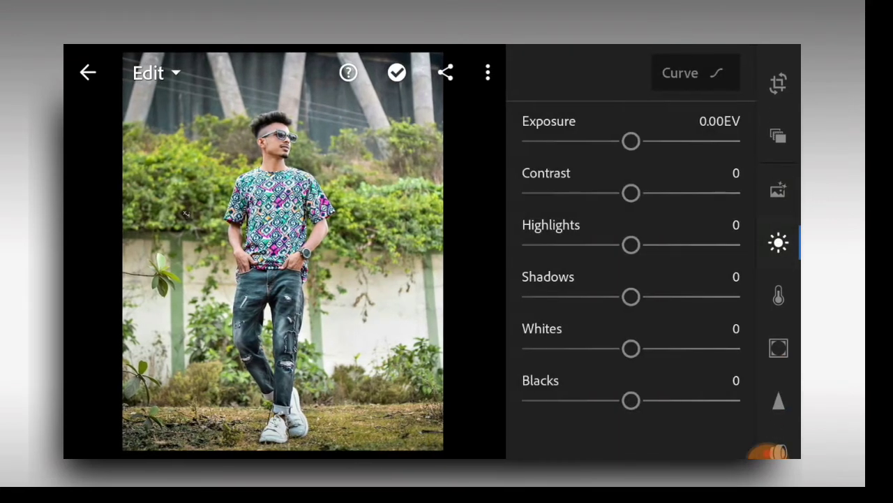
pyautogui.moveTo(631, 245); pyautogui.dragTo(701, 245)
pyautogui.moveTo(631, 296)
pyautogui.mouseDown()
pyautogui.moveTo(657, 296)
pyautogui.moveTo(581, 297)
pyautogui.mouseUp()
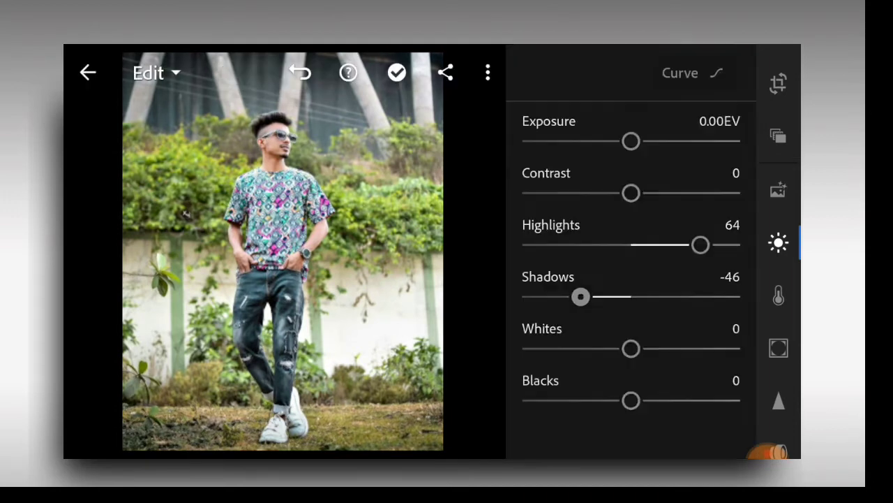
pyautogui.moveTo(631, 348)
pyautogui.mouseDown()
pyautogui.moveTo(680, 348)
pyautogui.moveTo(638, 348)
pyautogui.moveTo(670, 348)
pyautogui.mouseUp()
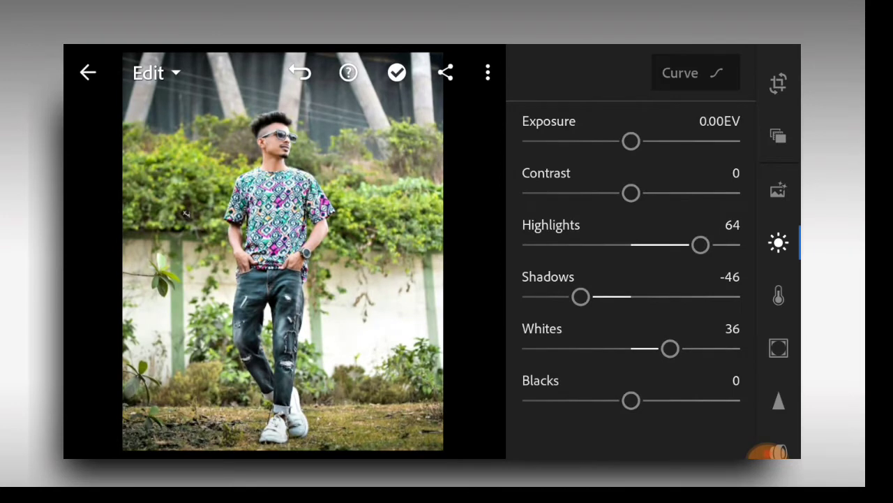
pyautogui.moveTo(630, 400)
pyautogui.mouseDown()
pyautogui.moveTo(658, 399)
pyautogui.moveTo(612, 400)
pyautogui.mouseUp()
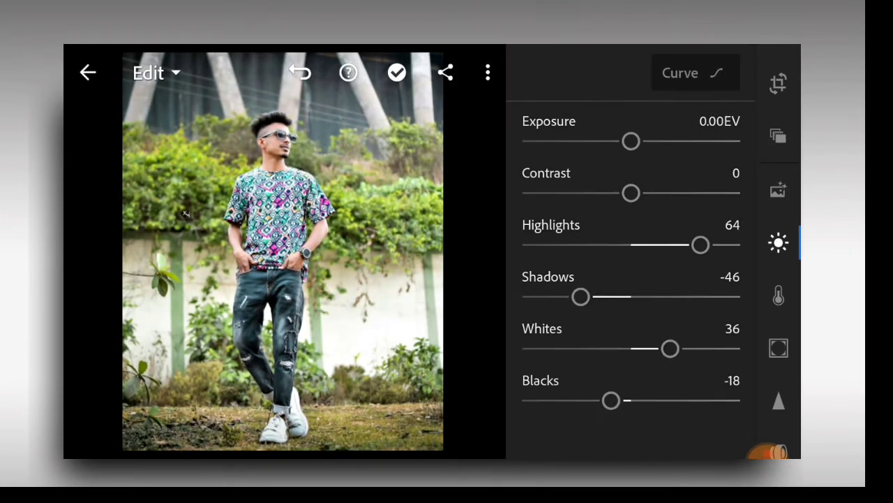
# Step: Set Color Saturation to 48 and Vibrance to -20
pyautogui.click(779, 296)
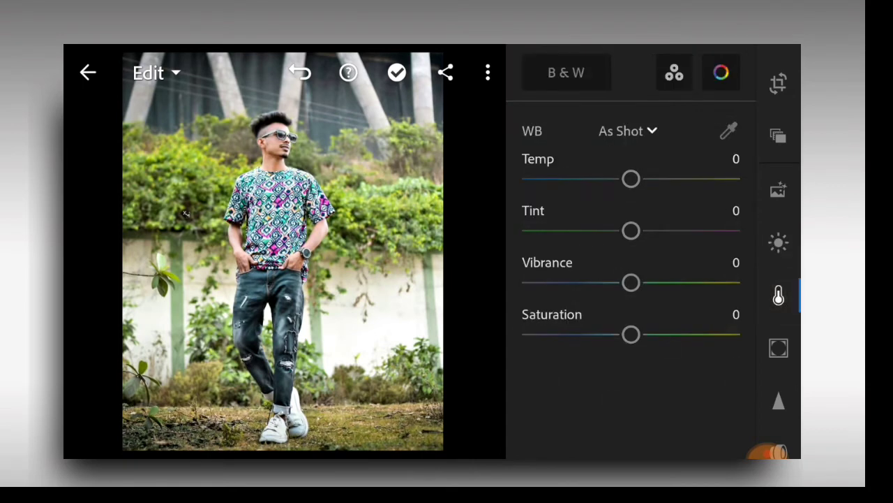
pyautogui.moveTo(630, 333); pyautogui.dragTo(683, 334)
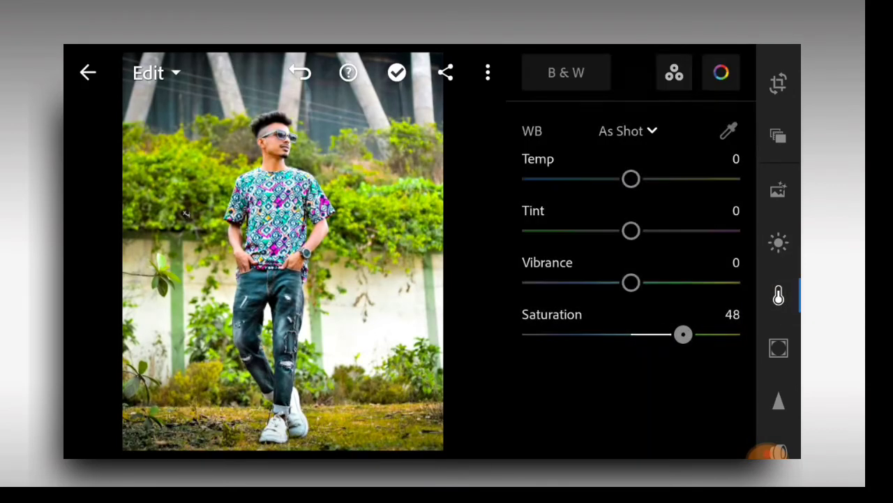
pyautogui.moveTo(631, 282); pyautogui.dragTo(609, 282)
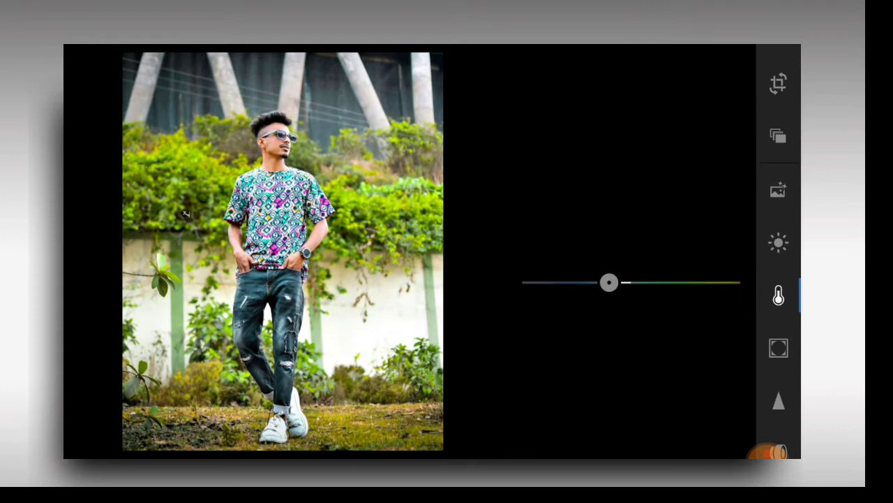
# Step: In Color Mix, mute orange saturation to -16 and brighten orange luminance
pyautogui.click(721, 72)
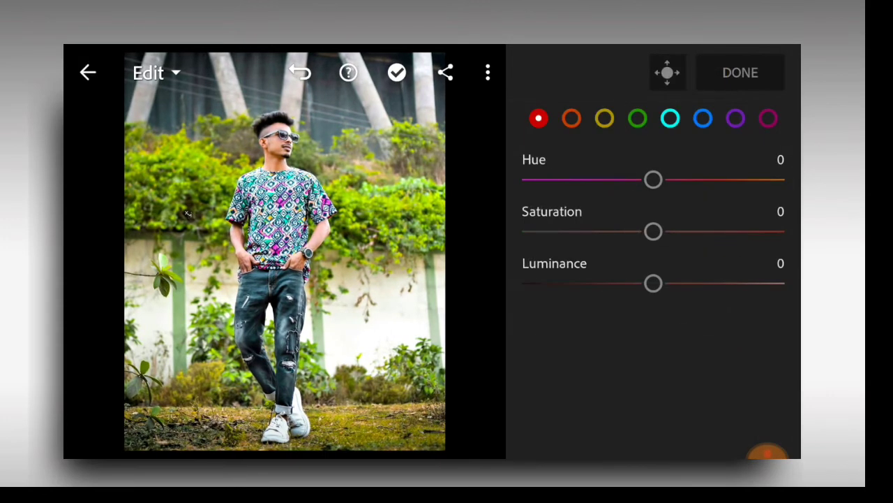
pyautogui.click(571, 118)
pyautogui.moveTo(653, 231); pyautogui.dragTo(634, 231)
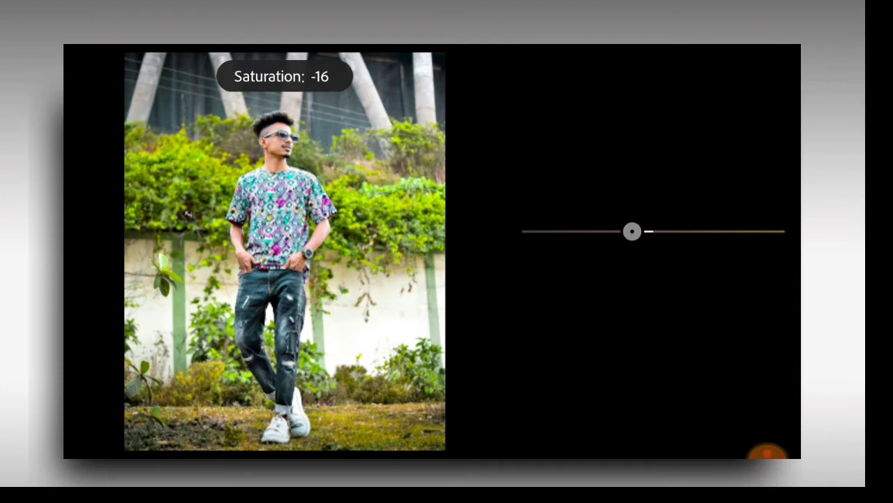
pyautogui.moveTo(652, 283)
pyautogui.mouseDown()
pyautogui.moveTo(662, 284)
pyautogui.moveTo(640, 283)
pyautogui.moveTo(666, 283)
pyautogui.mouseUp()
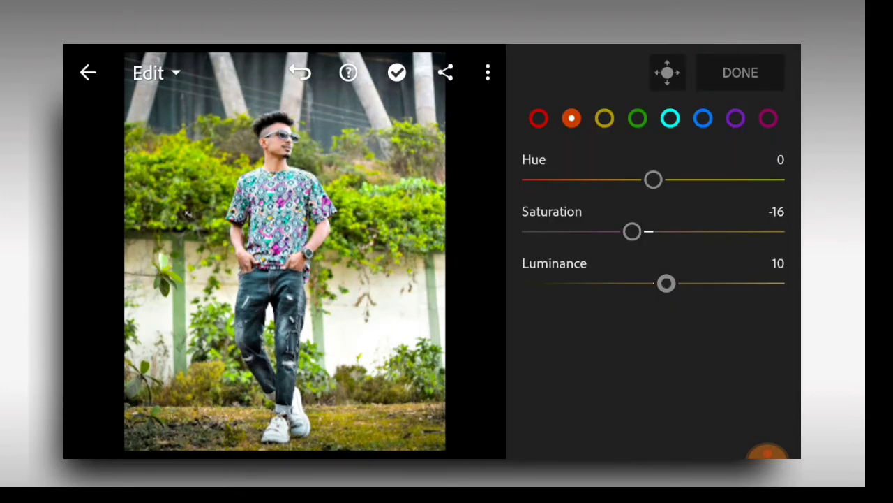
pyautogui.click(604, 118)
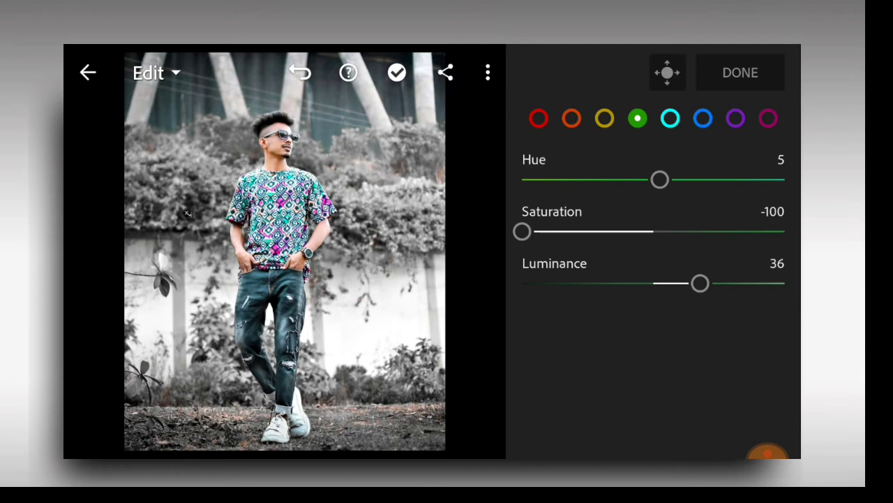
# Step: Fully desaturate aquas and blues, shifting aqua hue and setting blue hue to 28
pyautogui.click(670, 118)
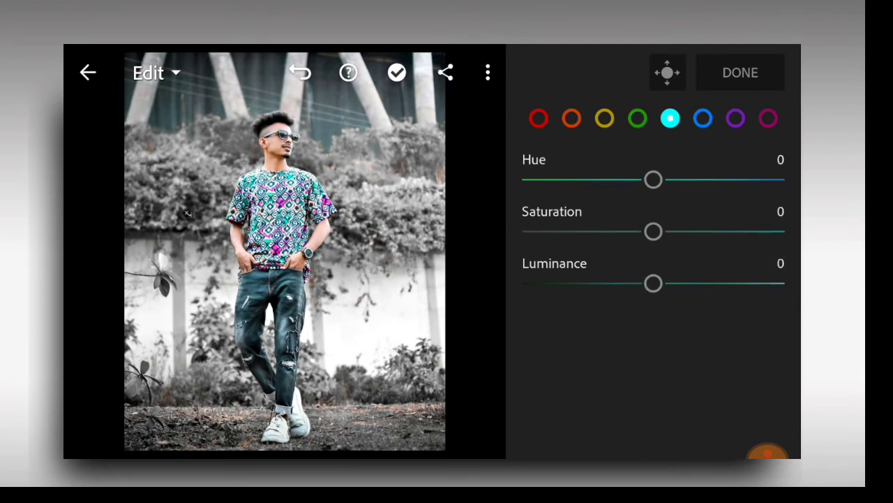
pyautogui.moveTo(653, 231); pyautogui.dragTo(522, 231)
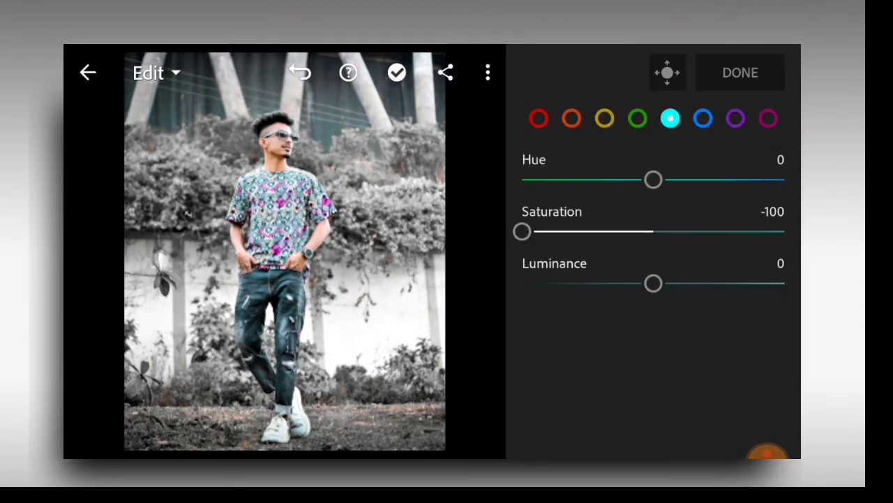
pyautogui.moveTo(653, 180)
pyautogui.mouseDown()
pyautogui.moveTo(554, 179)
pyautogui.moveTo(689, 180)
pyautogui.mouseUp()
pyautogui.click(703, 118)
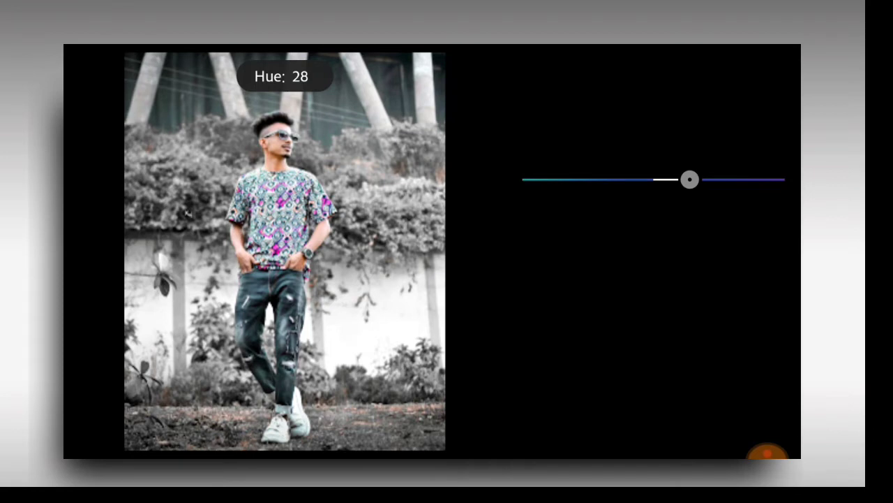
pyautogui.moveTo(654, 231); pyautogui.dragTo(522, 231)
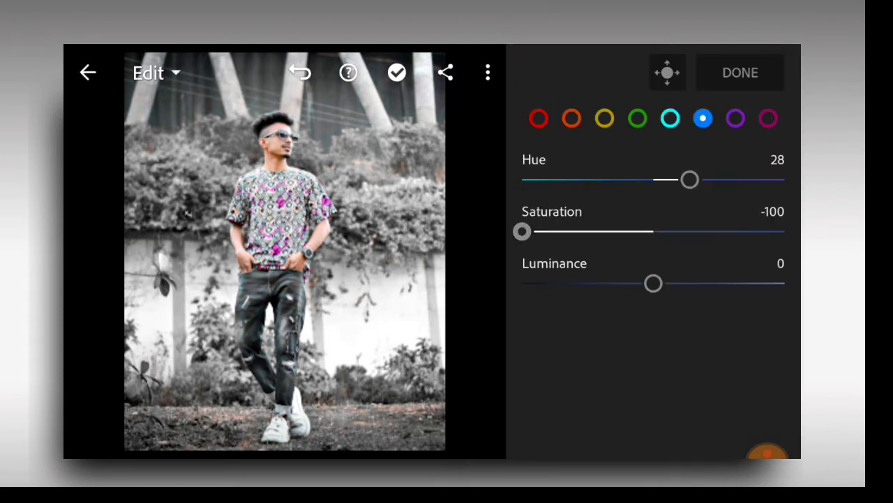
pyautogui.click(740, 73)
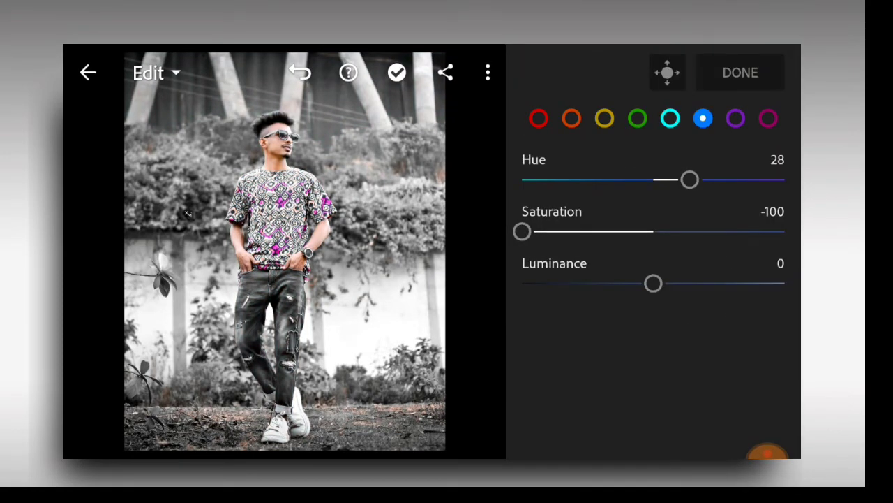
pyautogui.scroll(-3, 779, 279)
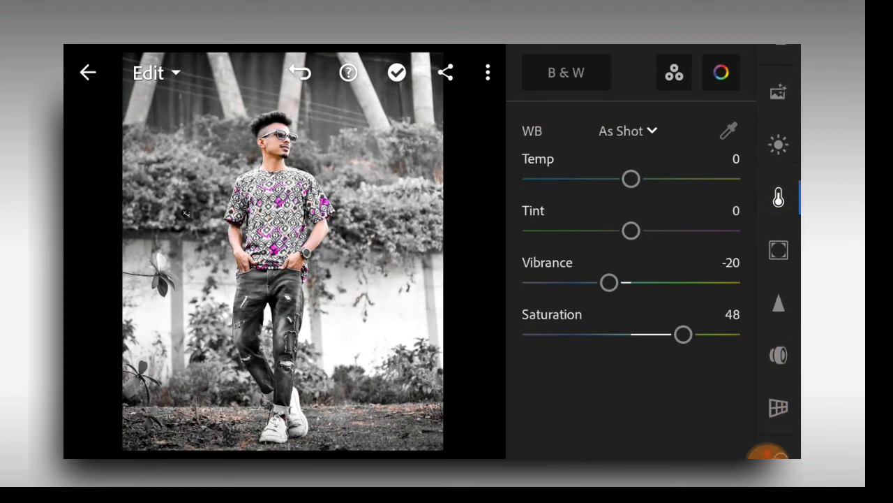
# Step: Set Effects to Clarity 30, Dehaze 18 and a slight dark vignette of -12
pyautogui.click(779, 249)
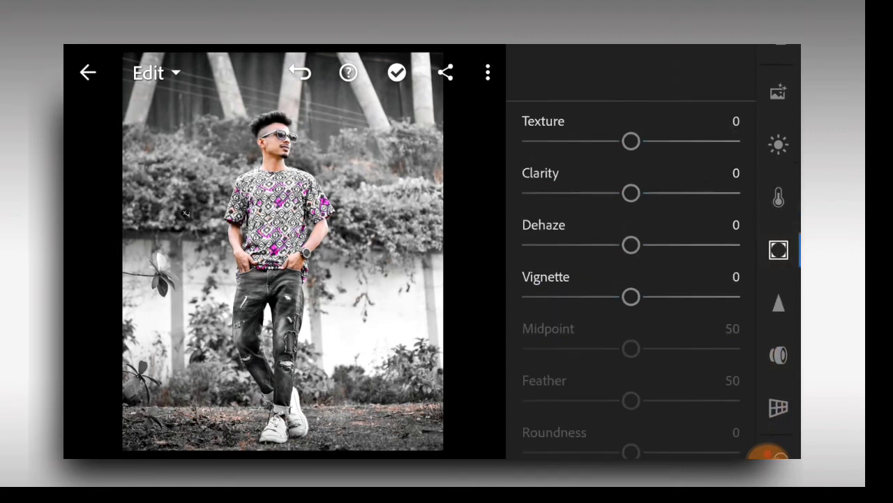
pyautogui.moveTo(631, 192); pyautogui.dragTo(662, 192)
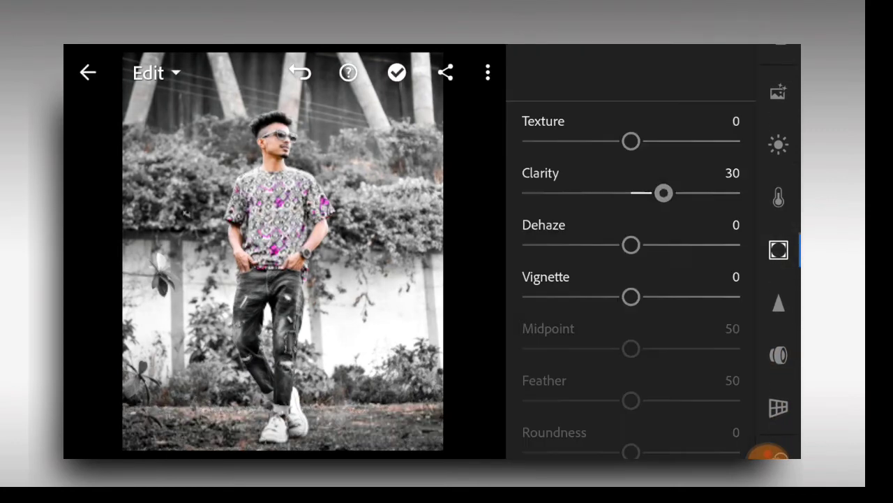
pyautogui.moveTo(631, 245)
pyautogui.mouseDown()
pyautogui.moveTo(673, 244)
pyautogui.moveTo(635, 244)
pyautogui.moveTo(648, 244)
pyautogui.mouseUp()
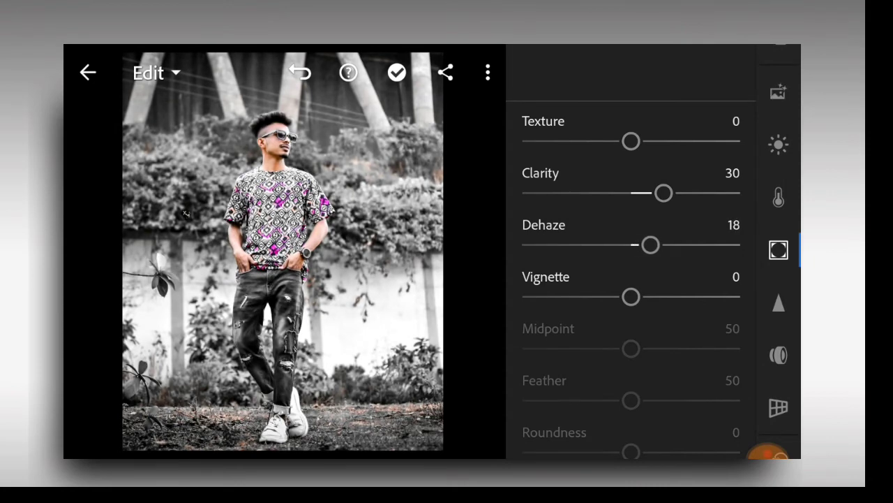
pyautogui.moveTo(631, 297); pyautogui.dragTo(617, 297)
pyautogui.scroll(-1, 631, 279)
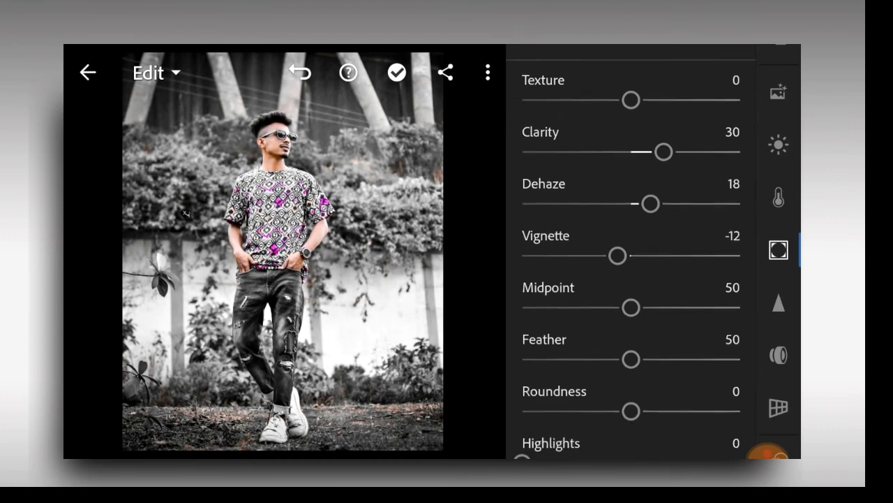
pyautogui.scroll(-1, 631, 279)
pyautogui.moveTo(631, 359)
pyautogui.mouseDown()
pyautogui.moveTo(599, 359)
pyautogui.moveTo(650, 359)
pyautogui.mouseUp()
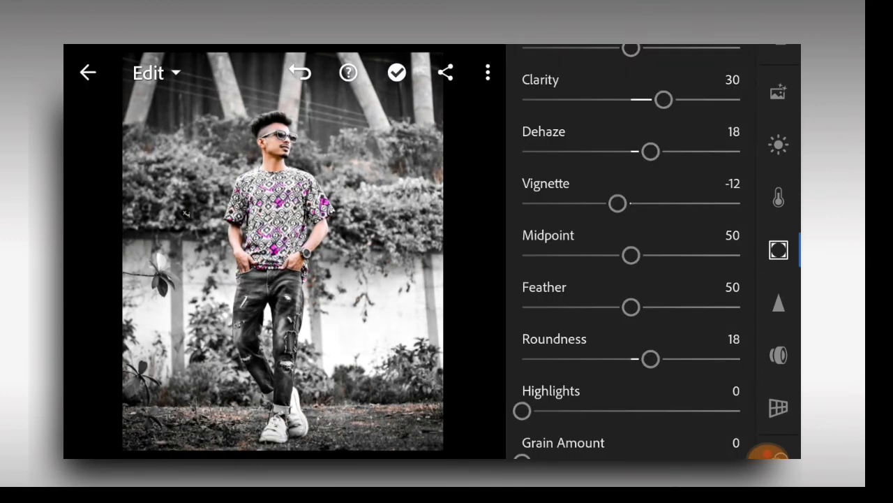
# Step: Close the Effects panel, then bring up and dismiss the Share options
pyautogui.click(779, 250)
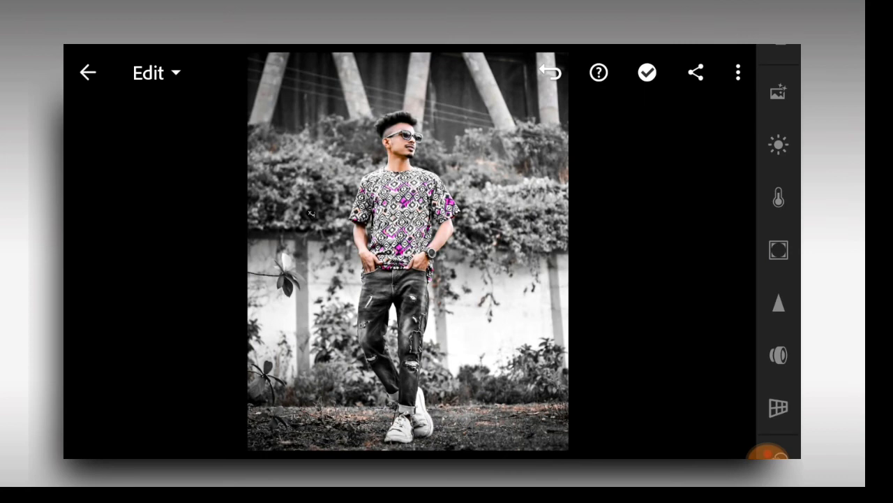
pyautogui.click(696, 73)
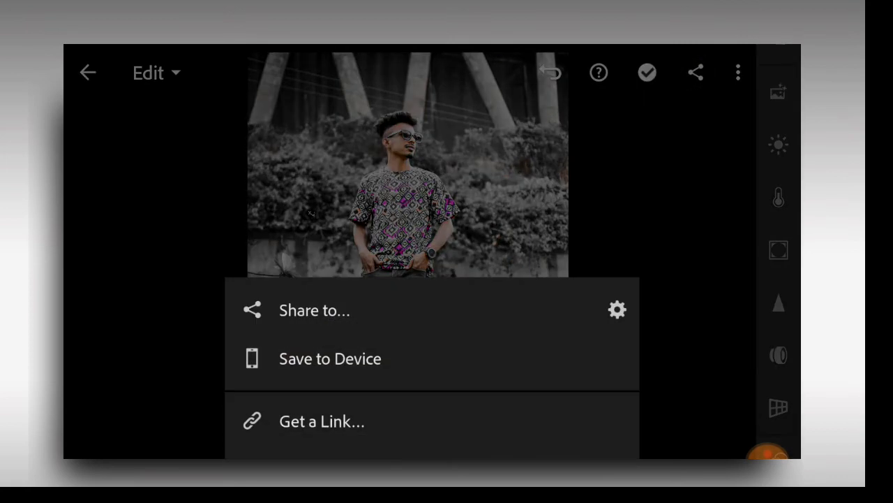
pyautogui.press('Escape')
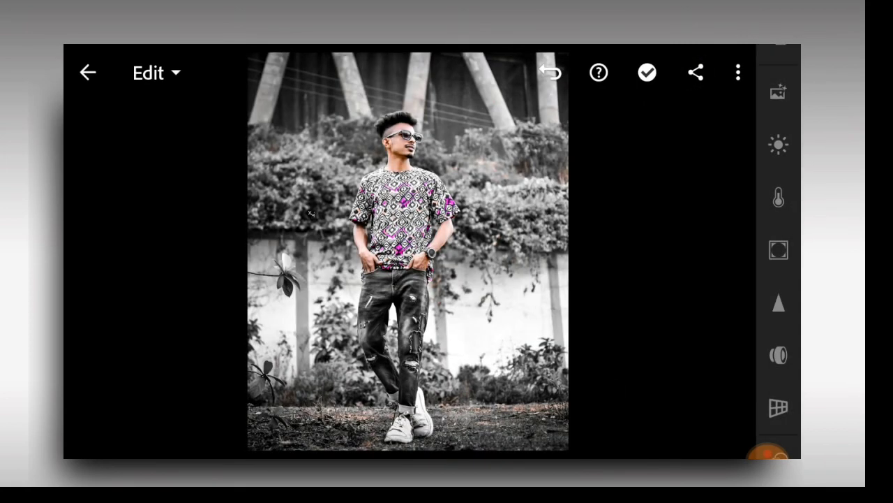